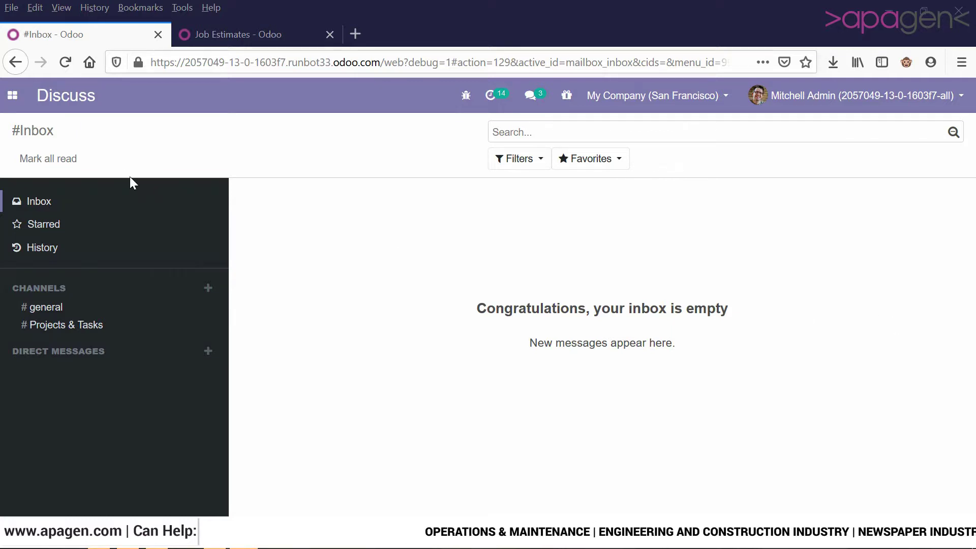
# - Navigate from the Discuss inbox to Invoicing's Configuration > Bank Accounts list
pyautogui.click(12, 95)
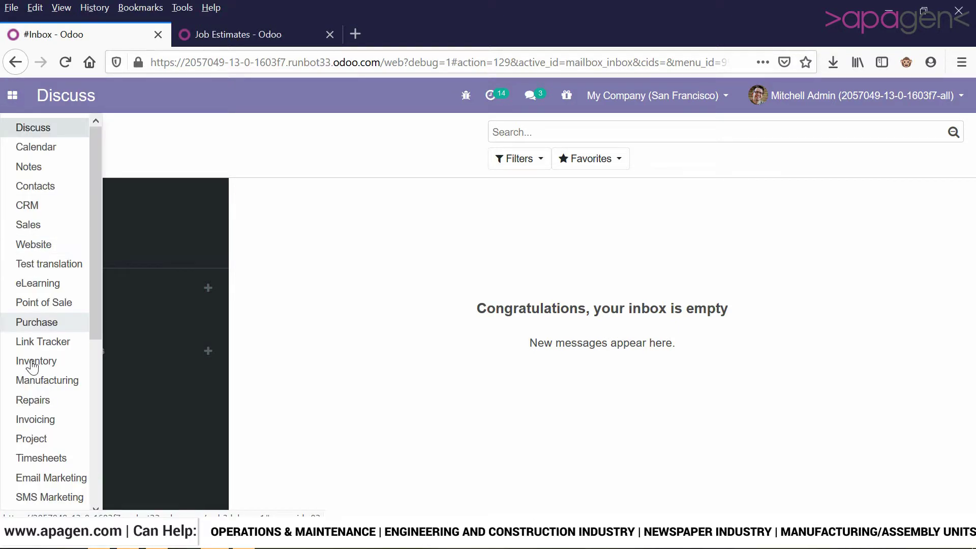
pyautogui.click(36, 419)
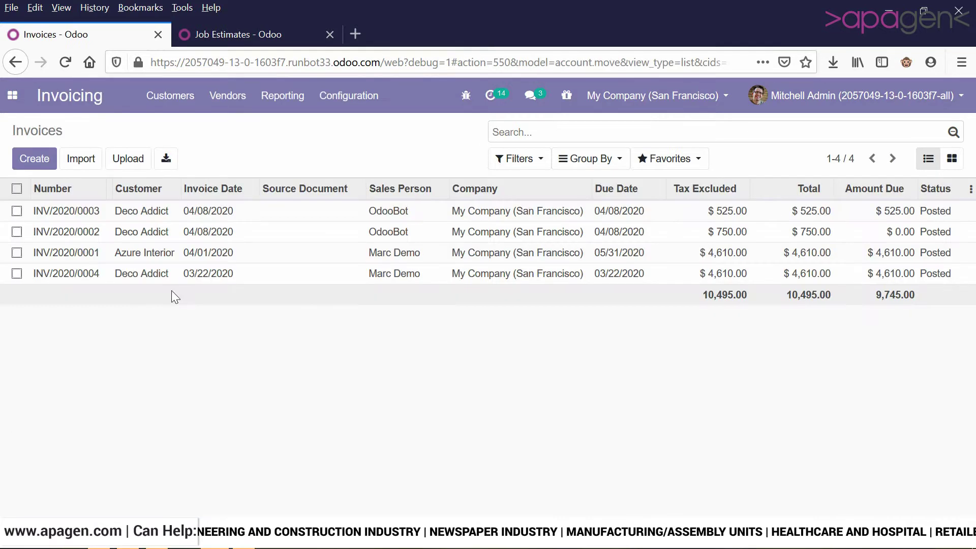
pyautogui.click(356, 97)
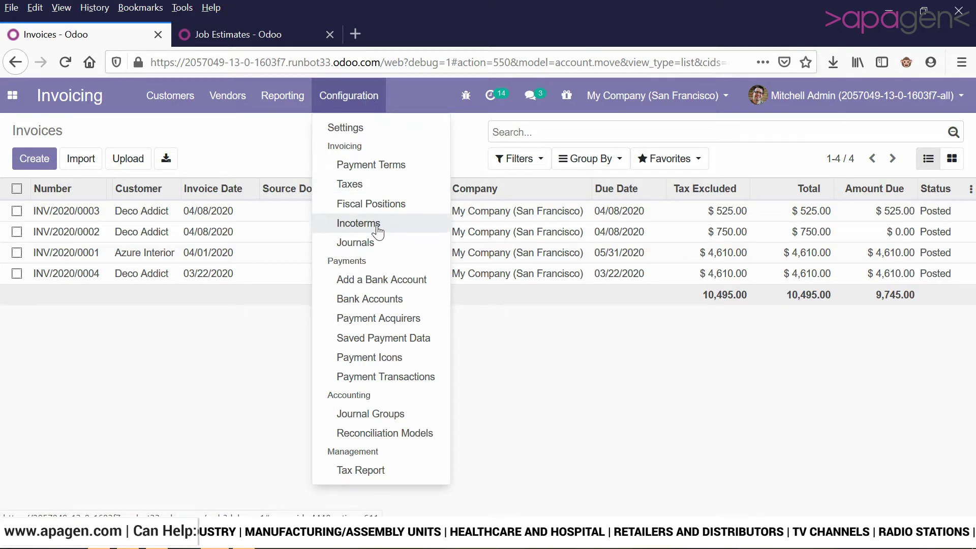
pyautogui.click(406, 304)
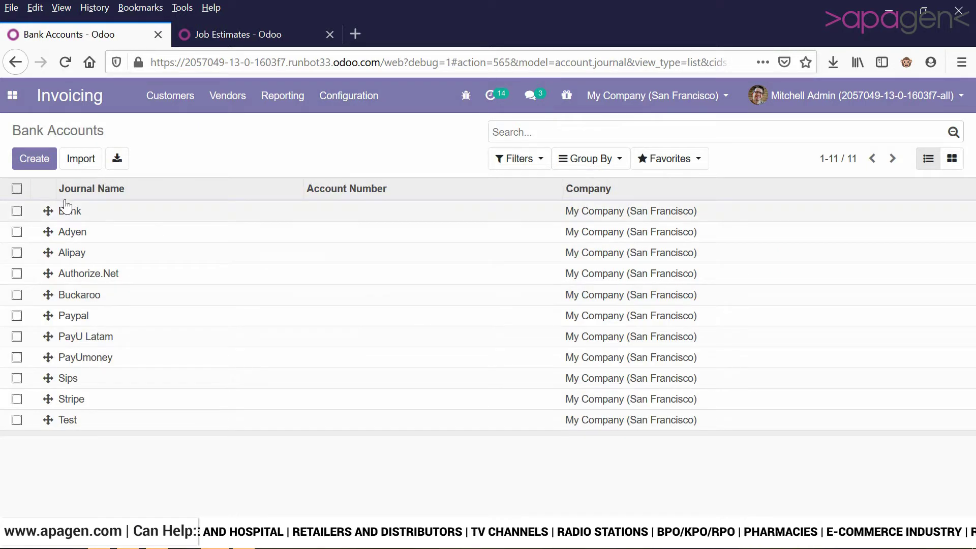
# - Start a new bank journal and create a new bank account numbered 2345656
pyautogui.click(45, 163)
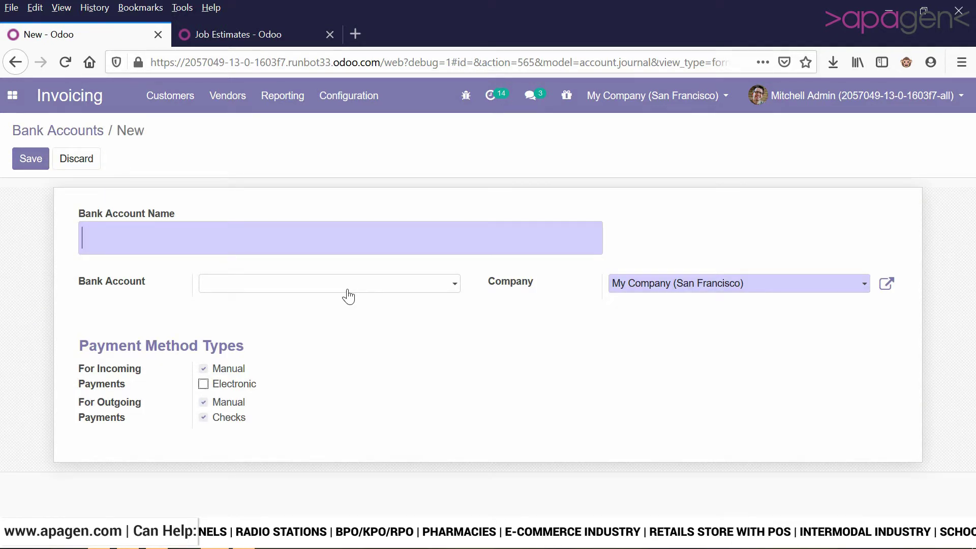
pyautogui.click(347, 295)
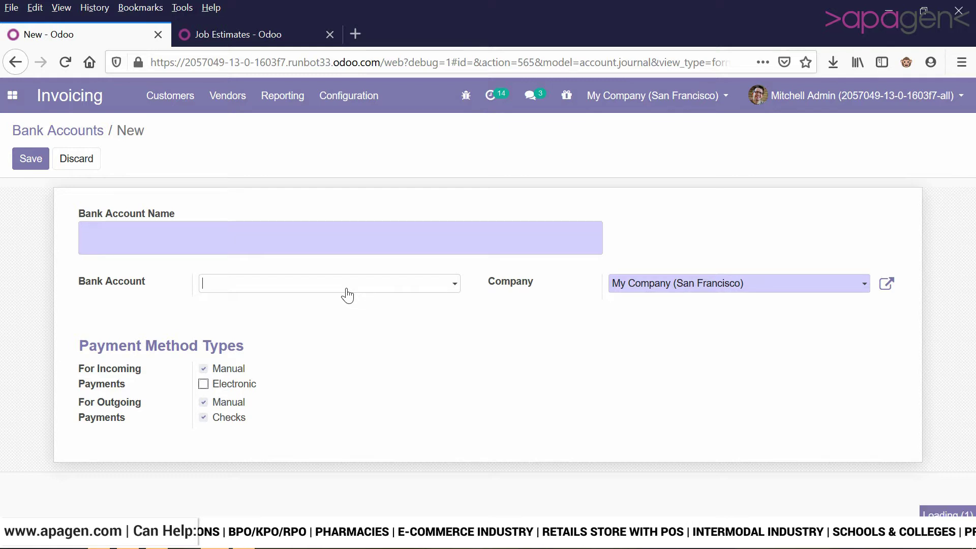
pyautogui.click(341, 308)
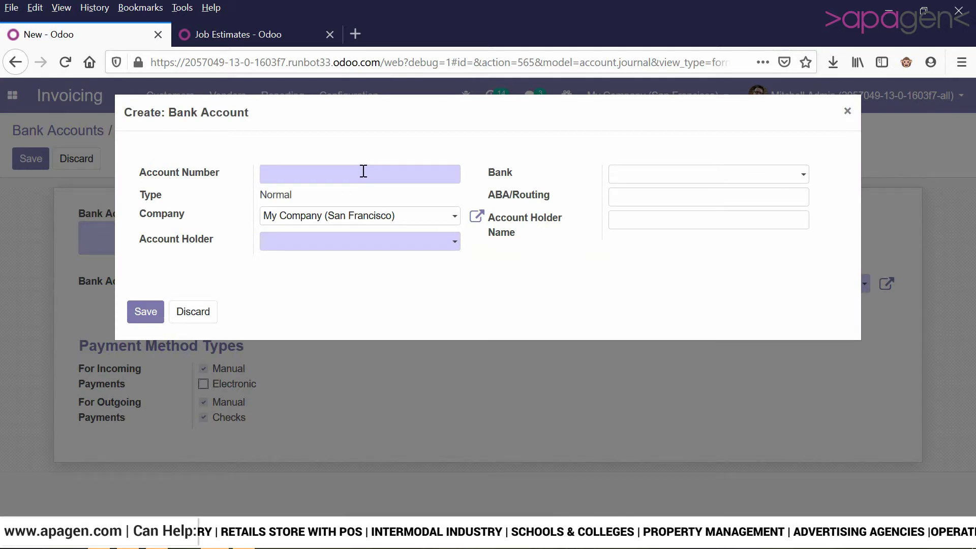
pyautogui.write('23456')
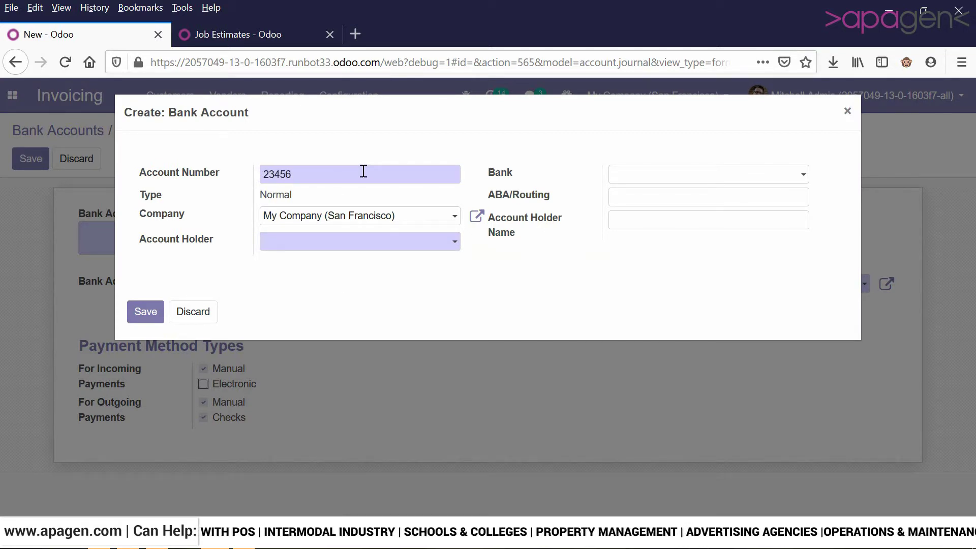
pyautogui.write('56')
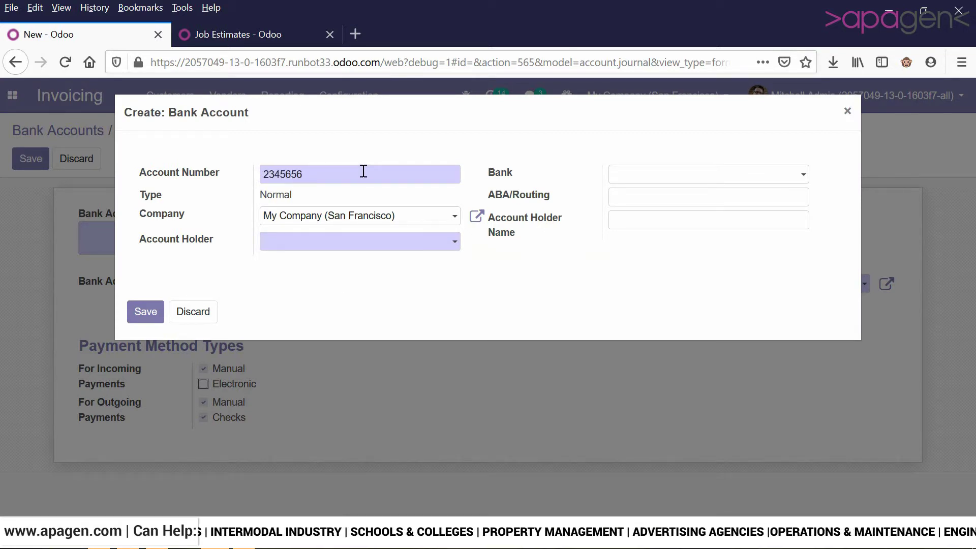
# - Discard the BNP Paribas choice in the Bank field and open a new bank form instead
pyautogui.click(732, 177)
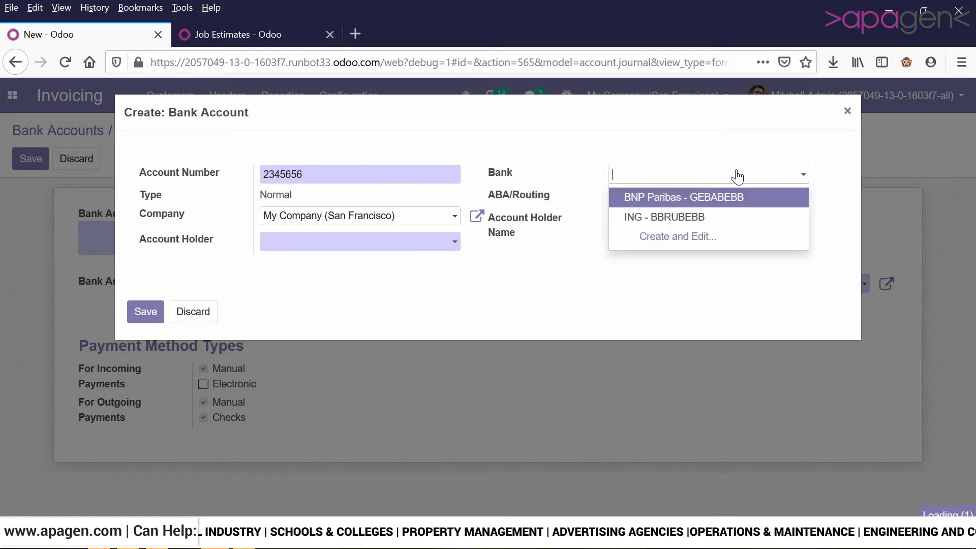
pyautogui.click(705, 200)
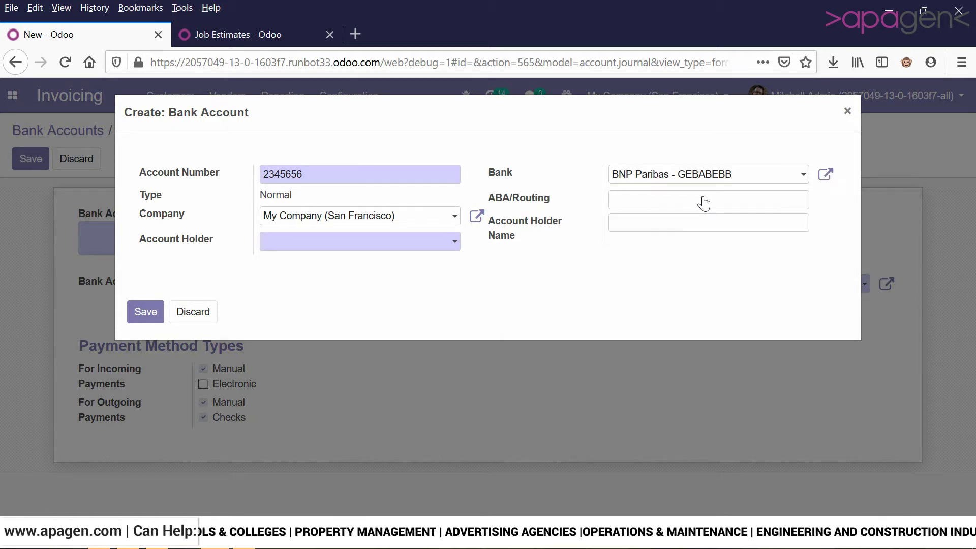
pyautogui.click(802, 175)
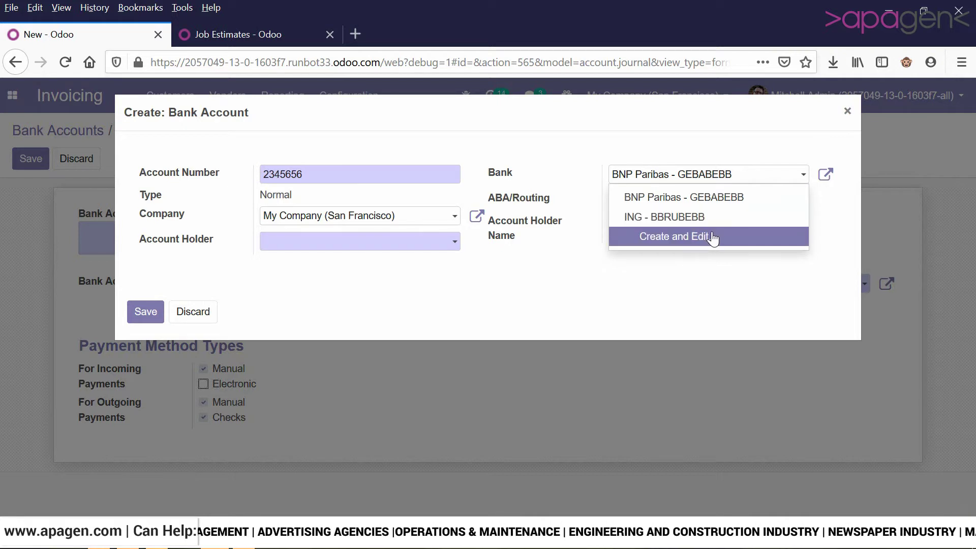
pyautogui.click(713, 237)
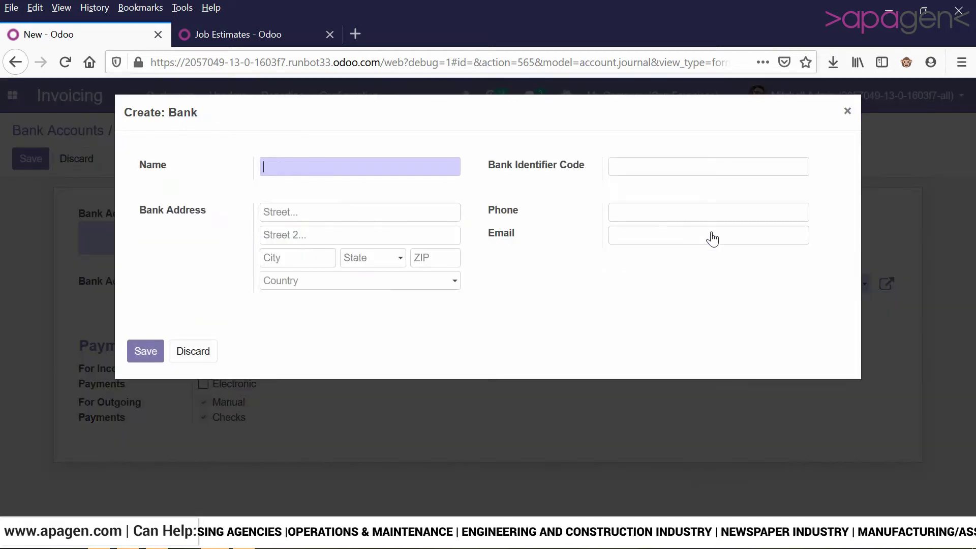
# - Create and save a bank named ICICI with identifier code QTYW1456
pyautogui.click(393, 173)
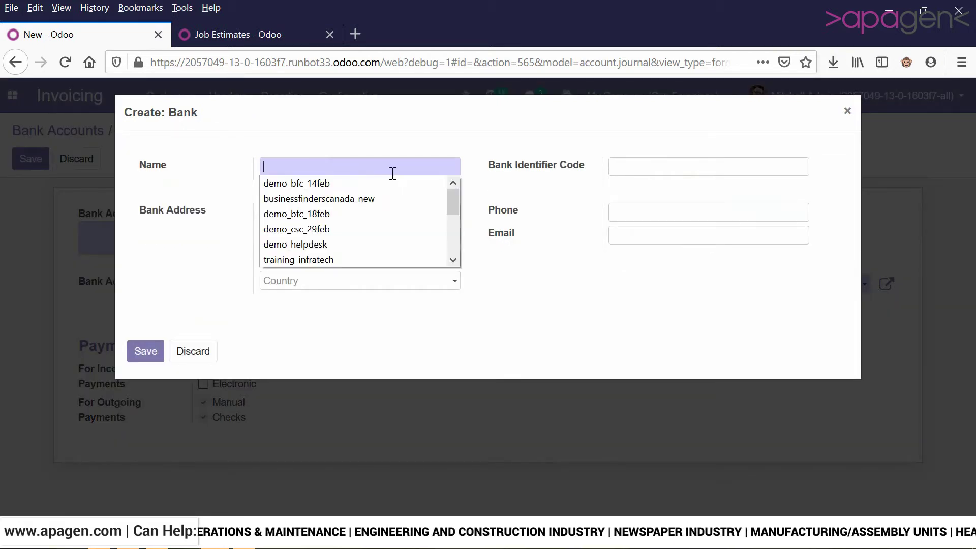
pyautogui.write('sdsd')
pyautogui.press('BackSpace')
pyautogui.press('BackSpace')
pyautogui.press('BackSpace')
pyautogui.press('BackSpace')
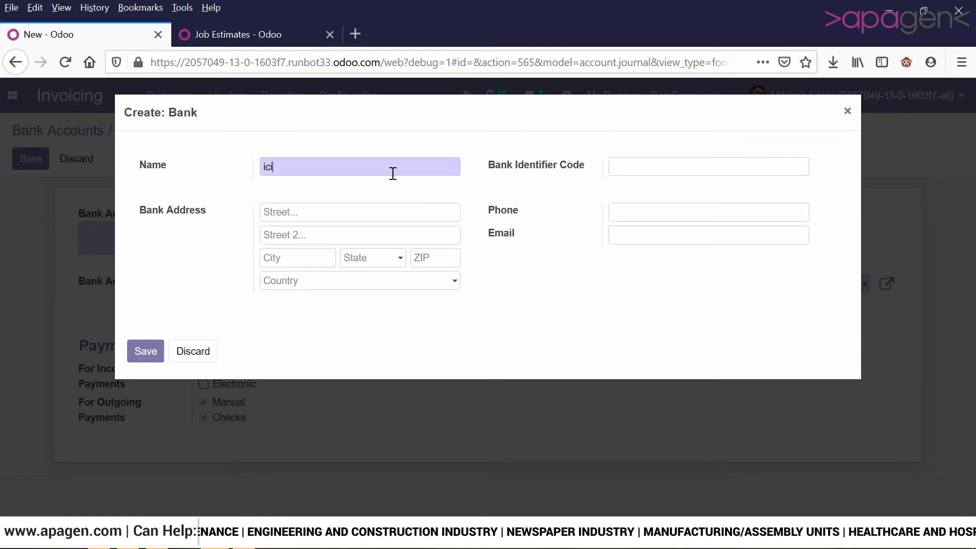
pyautogui.write('Il')
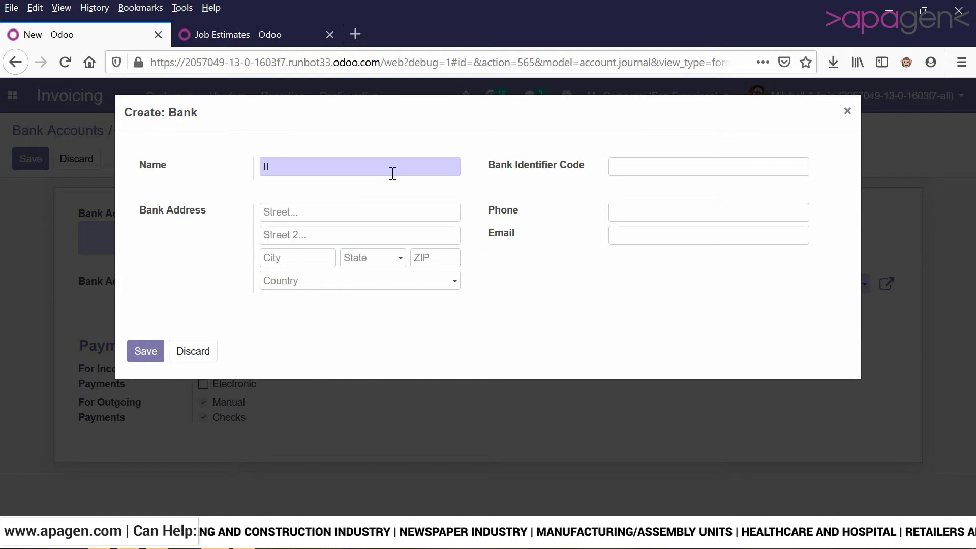
pyautogui.write('CICIC')
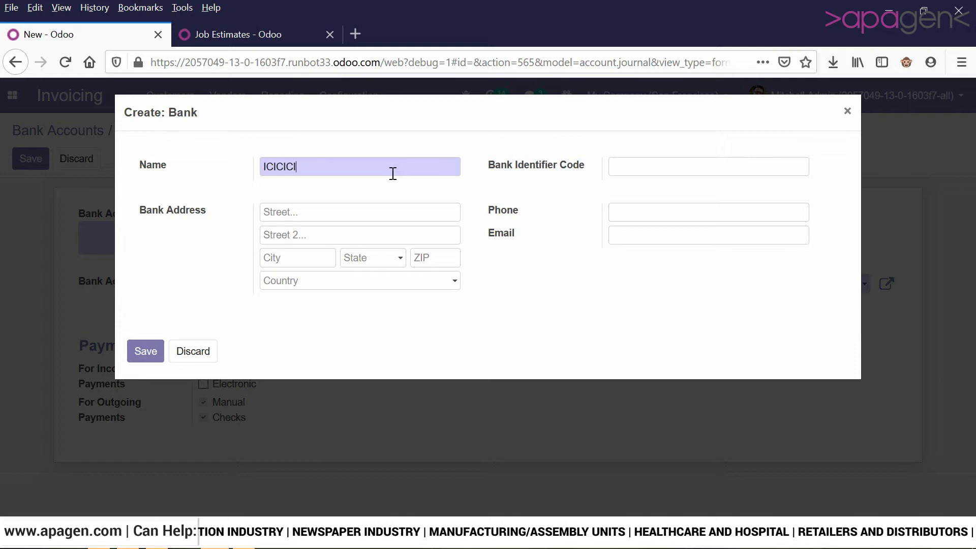
pyautogui.press('BackSpace')
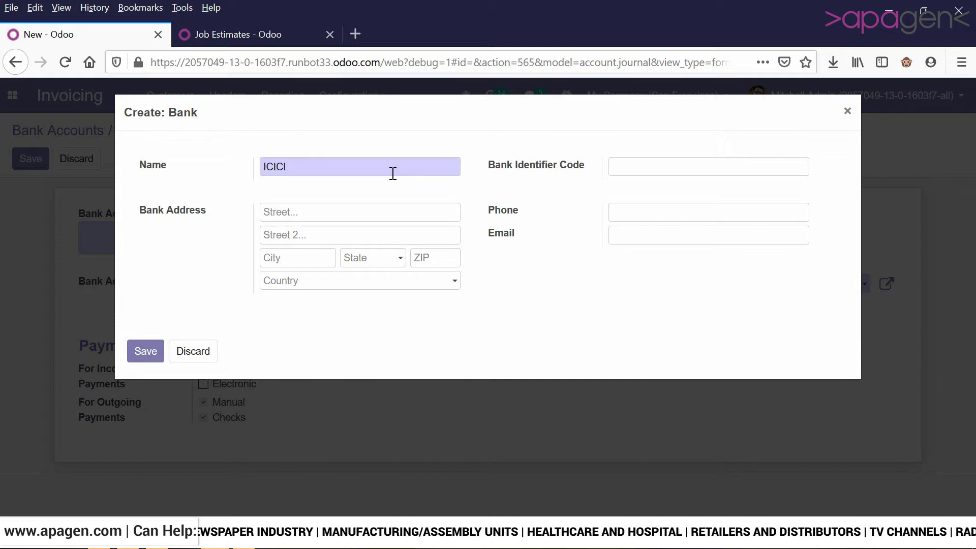
pyautogui.press('Tab')
pyautogui.write('QTYW1456')
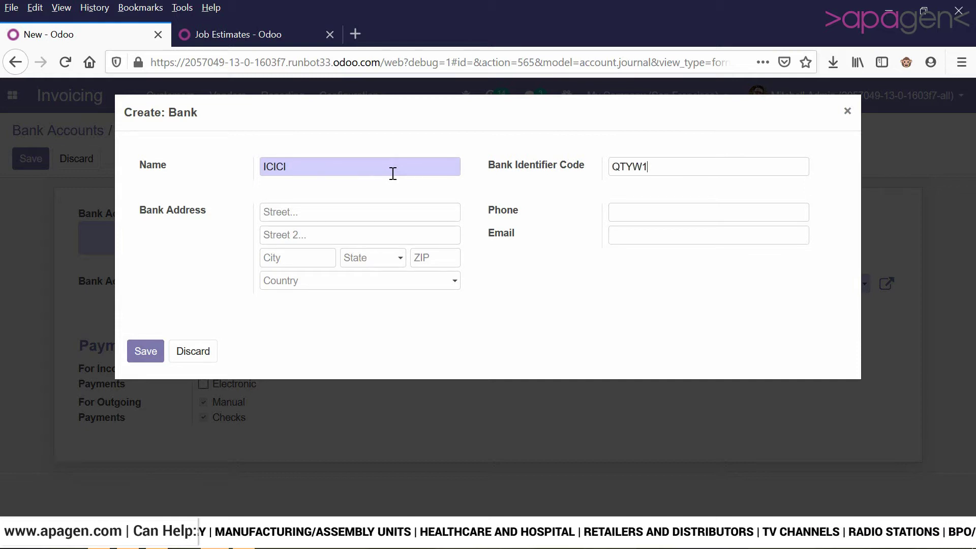
pyautogui.click(158, 353)
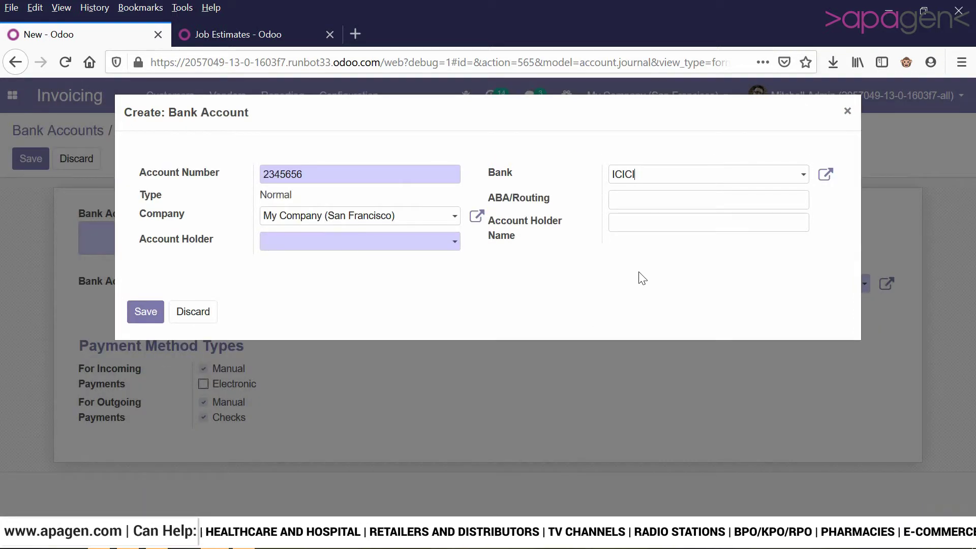
# - Make Azure Interior the holder of account 2345656, save it, and clear Bank Account Name
pyautogui.click(420, 241)
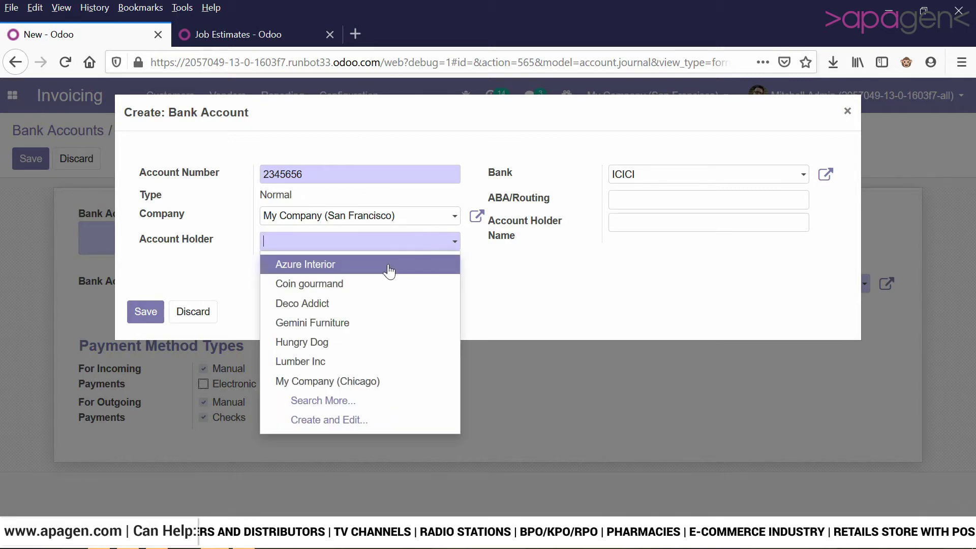
pyautogui.click(389, 270)
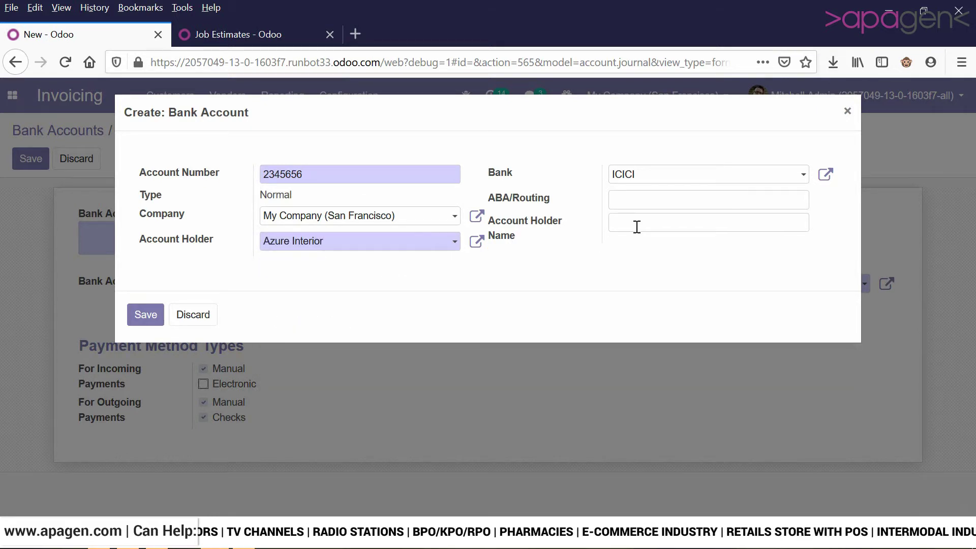
pyautogui.click(147, 315)
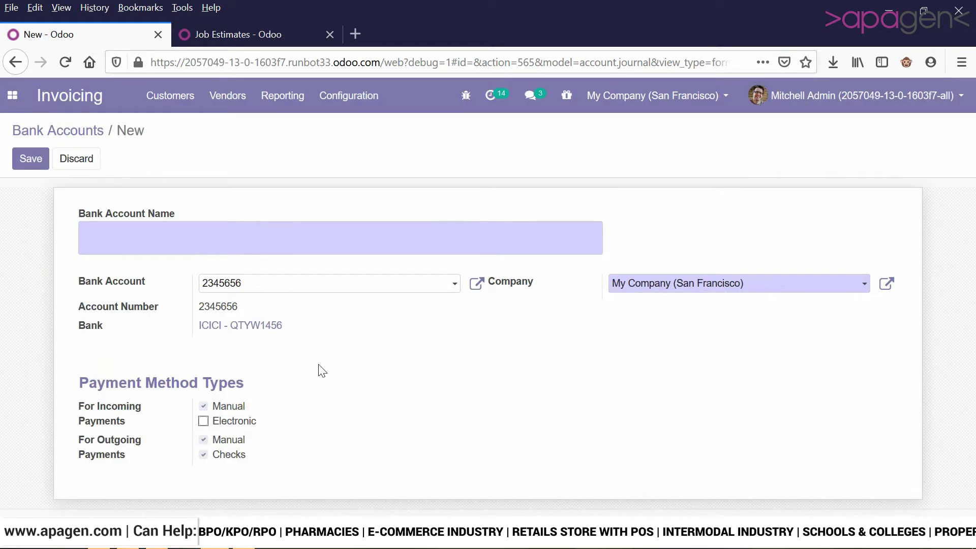
pyautogui.click(279, 237)
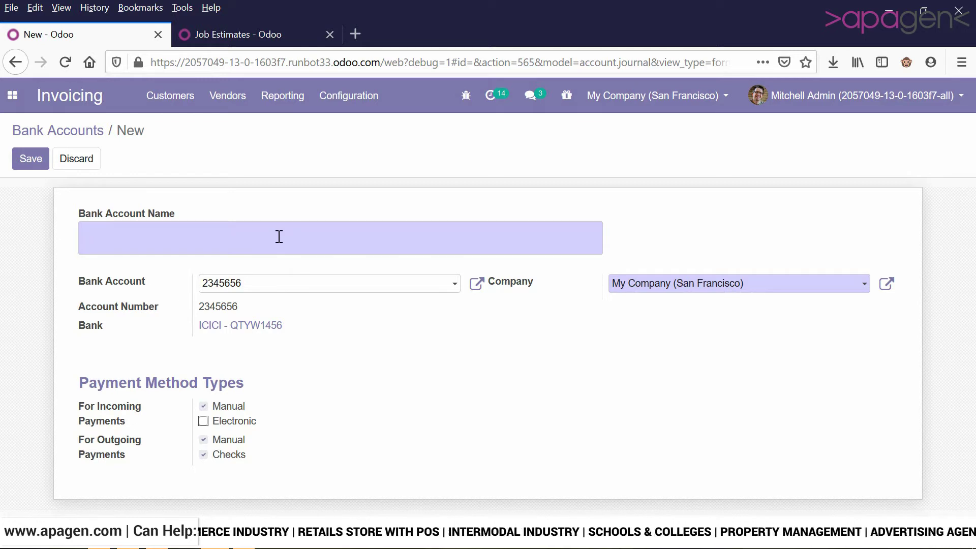
pyautogui.write('i')
pyautogui.press('BackSpace')
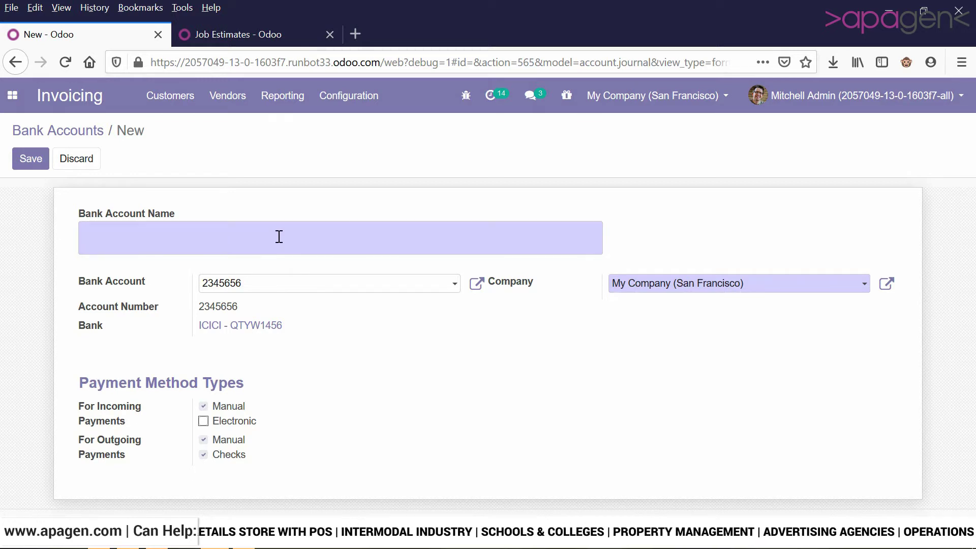
# - Name the journal 'ICICI 2345656' by pasting the account number after ICICI, then attempt saving
pyautogui.write('ICICI')
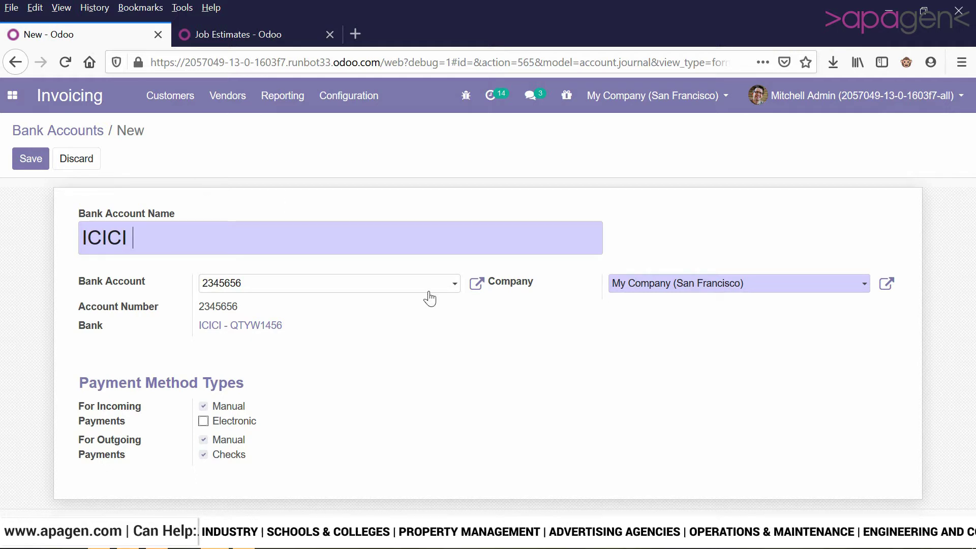
pyautogui.moveTo(239, 306); pyautogui.dragTo(201, 305)
pyautogui.hotkey('ctrl', 'c')
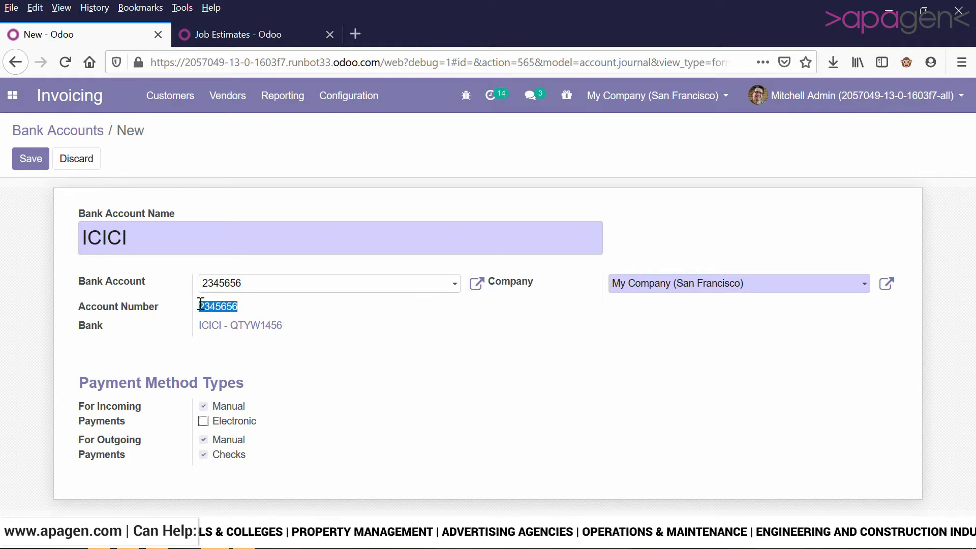
pyautogui.click(209, 239)
pyautogui.hotkey('ctrl', 'v')
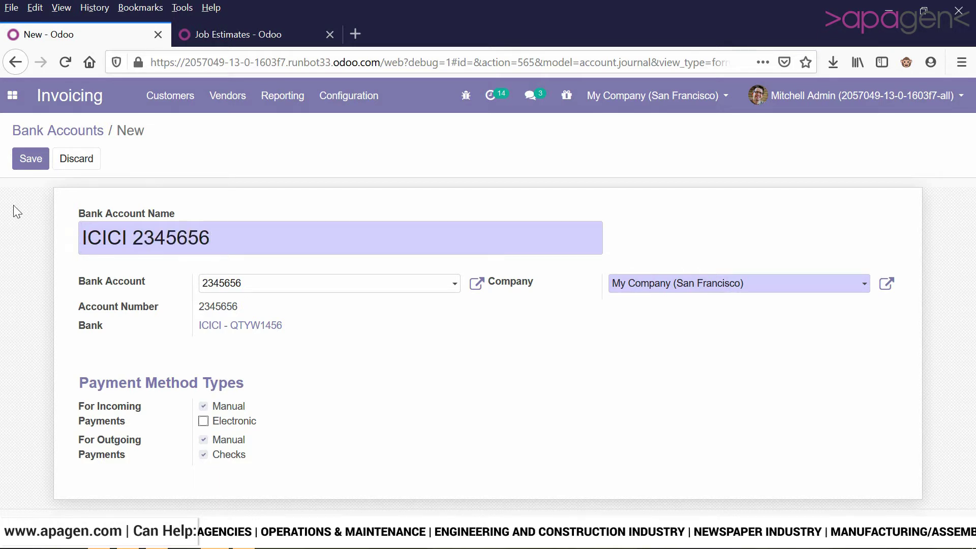
pyautogui.click(22, 160)
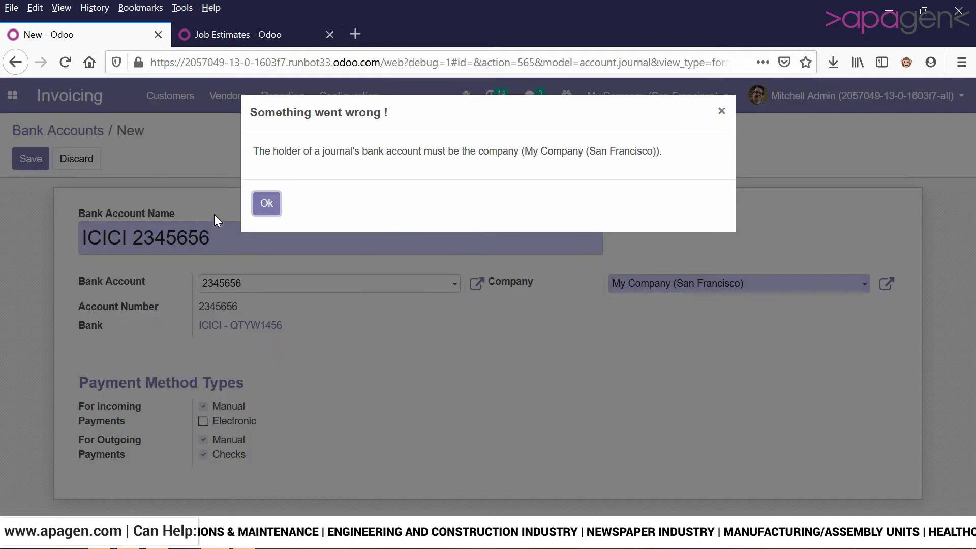
# - Change the account holder to My Company (Chicago), then retry saving and dismiss the repeated holder error
pyautogui.click(266, 204)
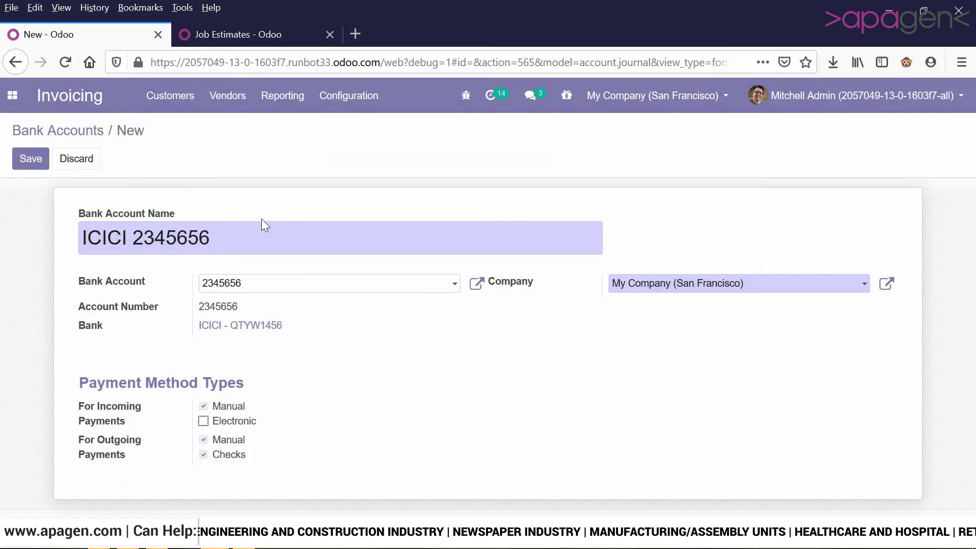
pyautogui.click(475, 294)
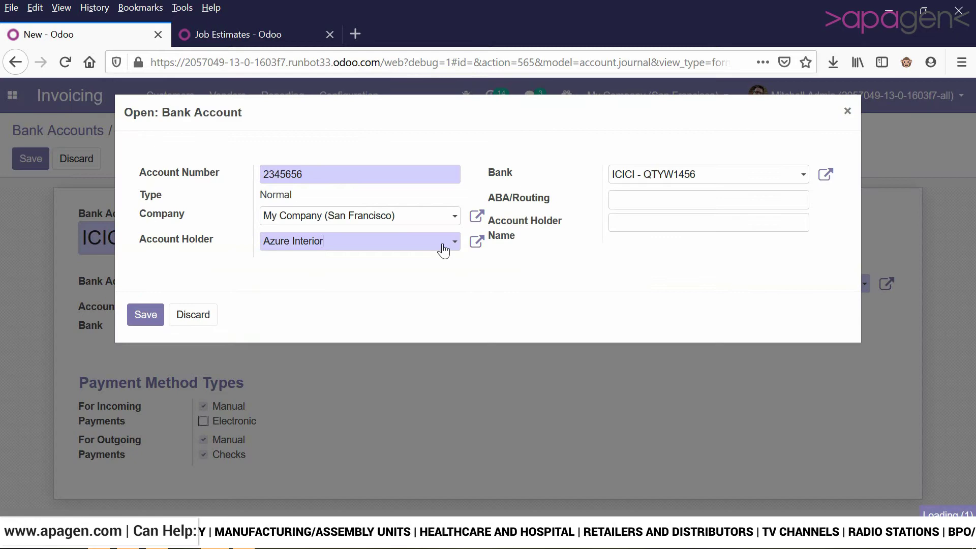
pyautogui.click(442, 245)
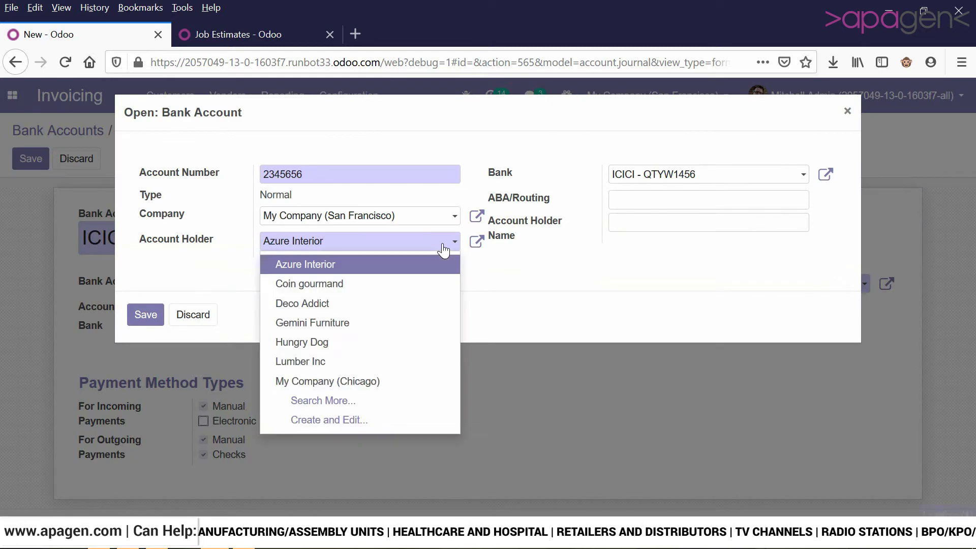
pyautogui.click(429, 381)
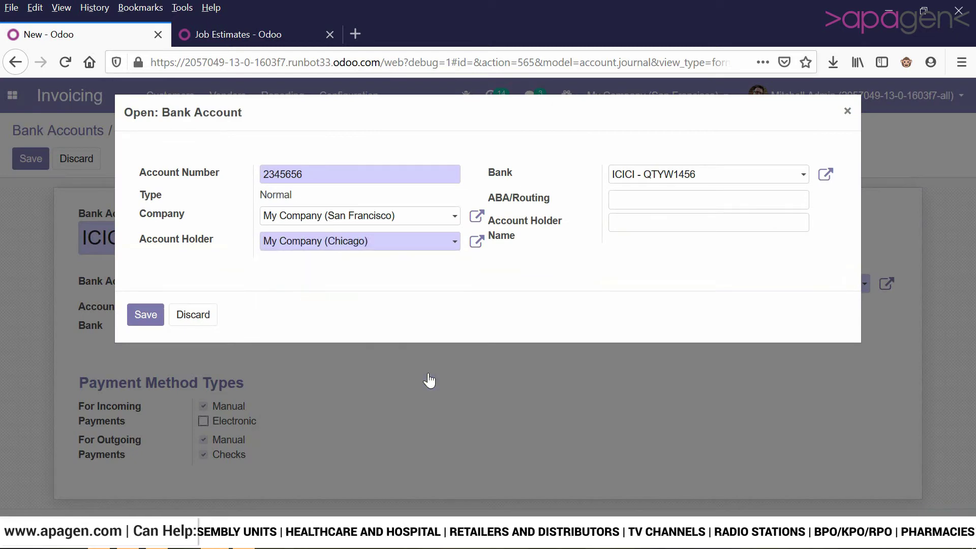
pyautogui.click(155, 316)
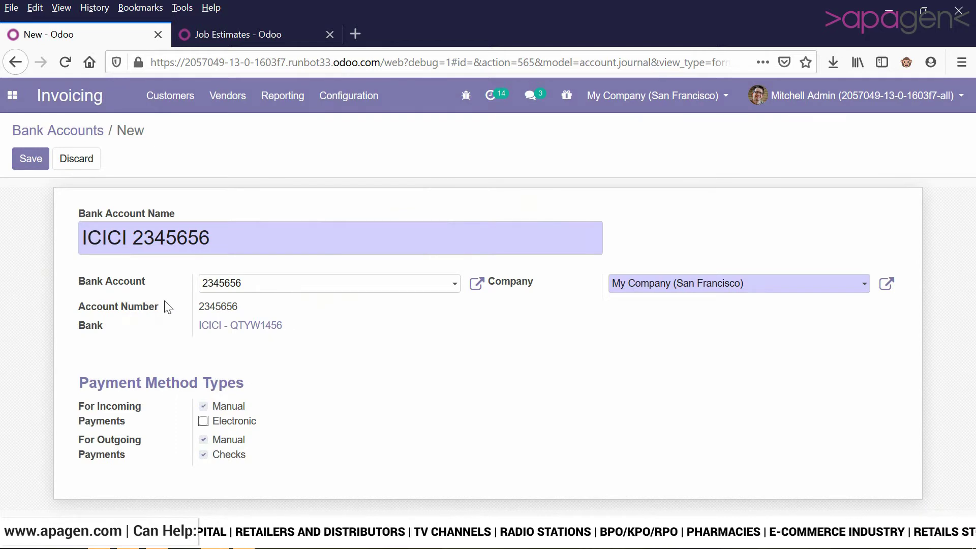
pyautogui.click(25, 160)
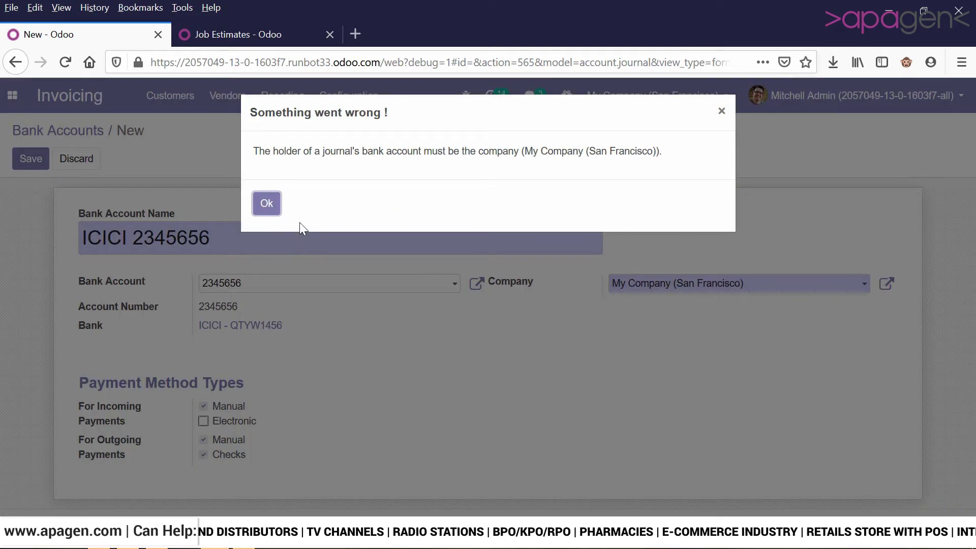
pyautogui.click(265, 204)
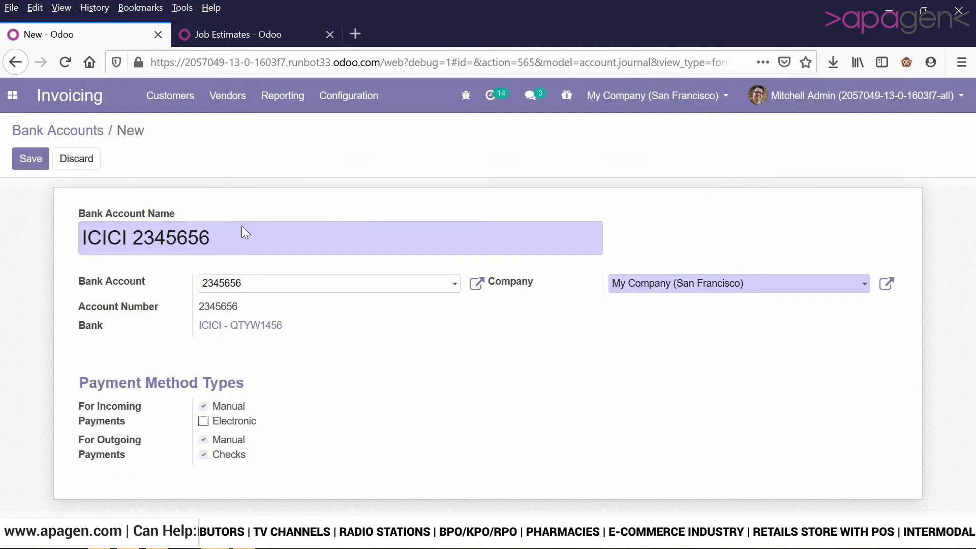
# - Switch the account holder to My Company (San Francisco) and save the ICICI 2345656 journal
pyautogui.click(452, 288)
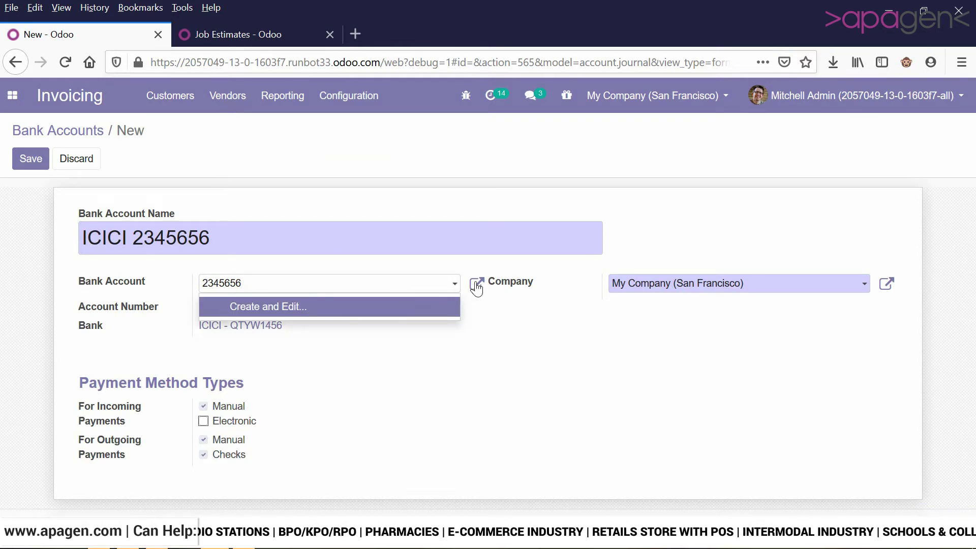
pyautogui.click(476, 285)
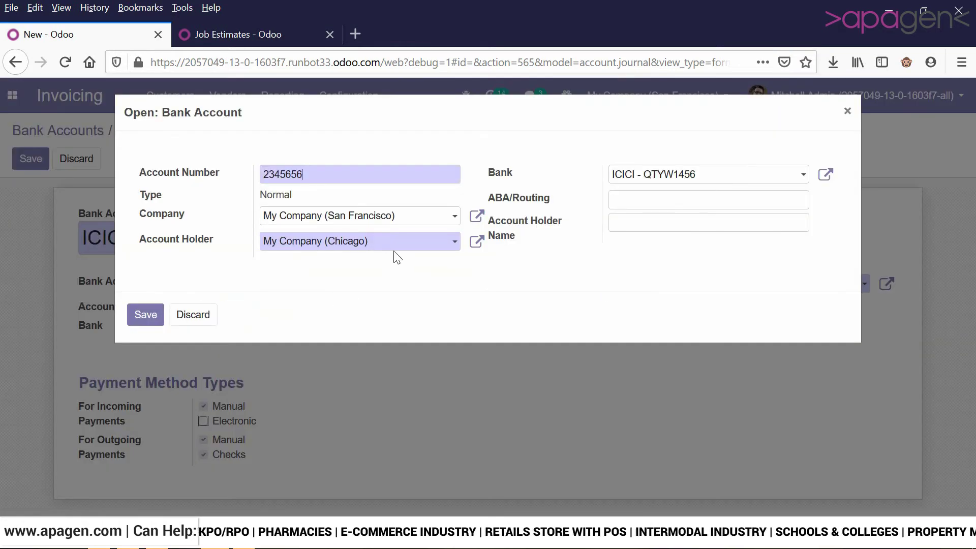
pyautogui.click(414, 407)
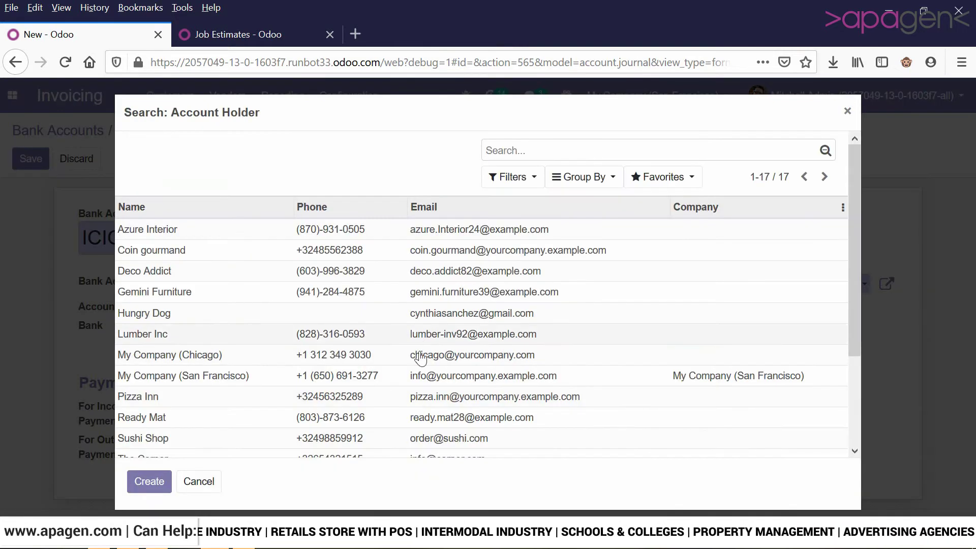
pyautogui.click(376, 375)
pyautogui.click(155, 319)
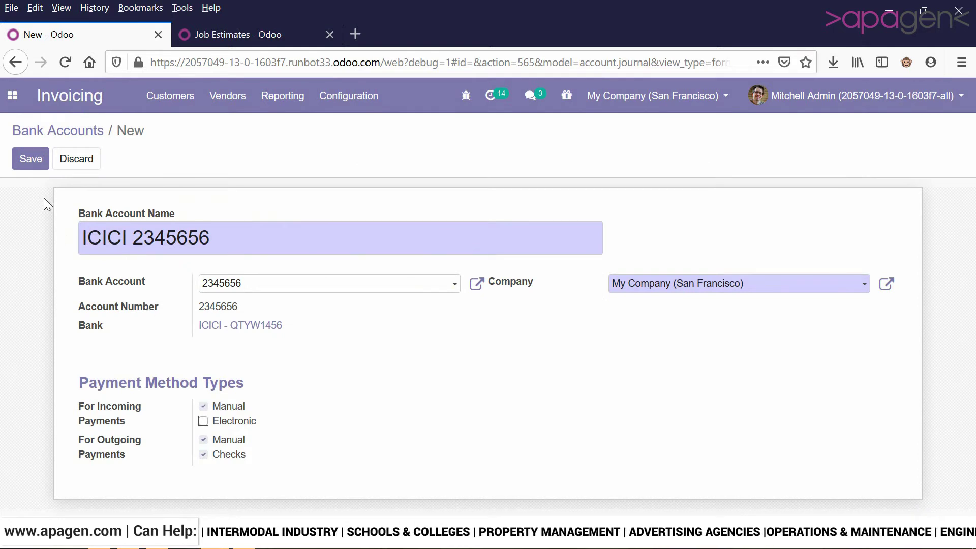
pyautogui.click(26, 167)
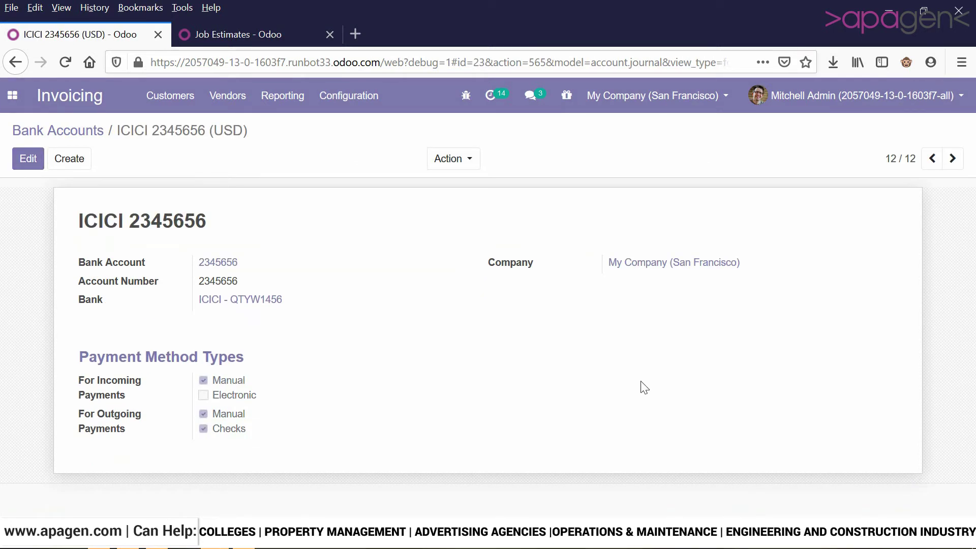
# - Check ICICI 2345656 under Bank Accounts, then open the Configuration > Journals list
pyautogui.click(347, 99)
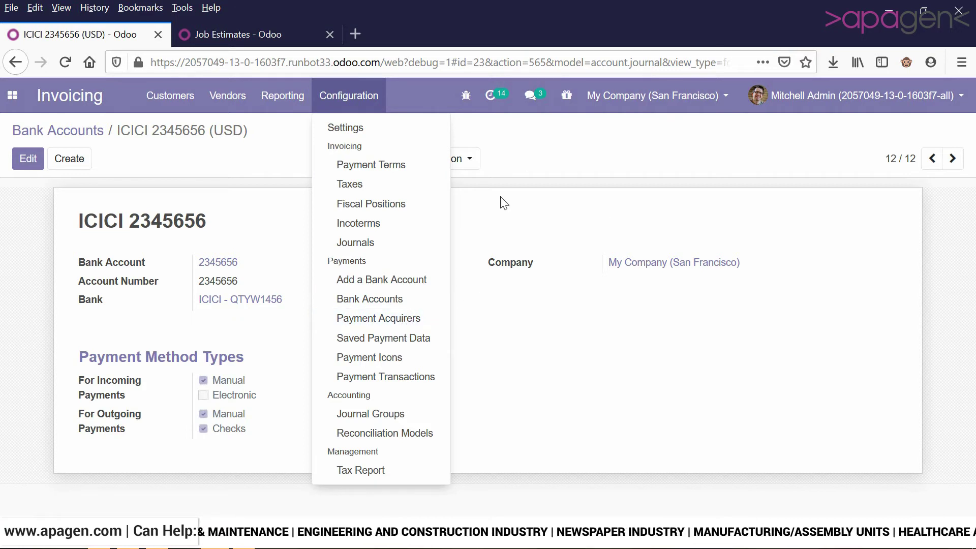
pyautogui.click(426, 305)
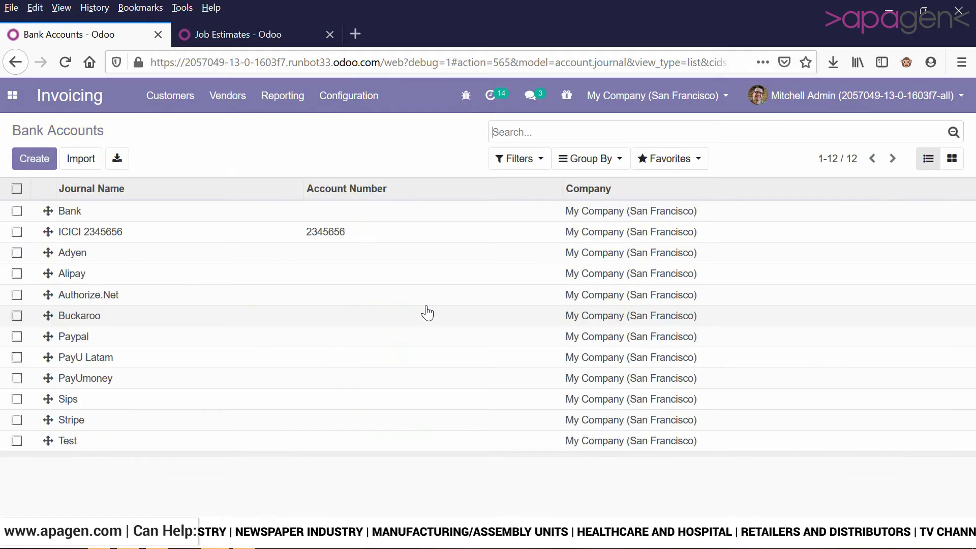
pyautogui.click(265, 239)
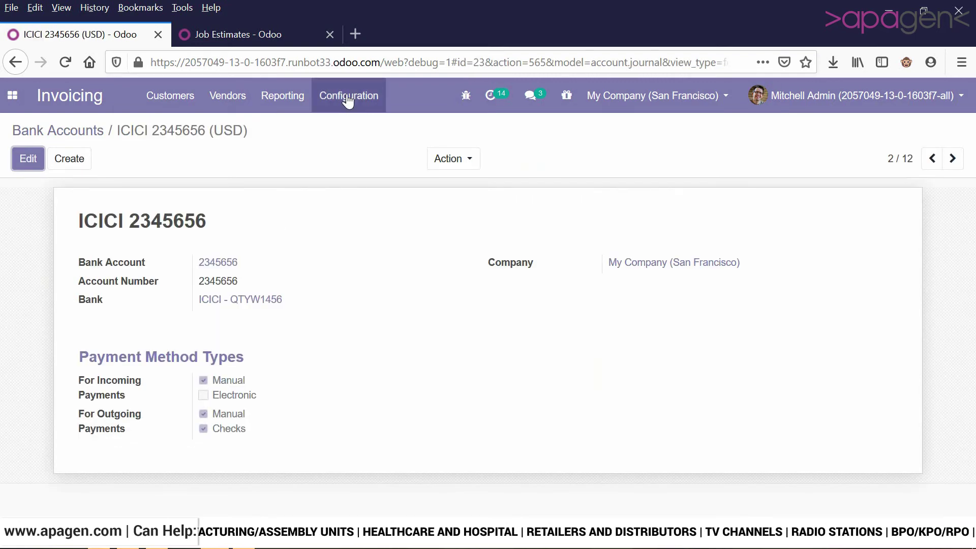
pyautogui.click(349, 96)
pyautogui.click(380, 246)
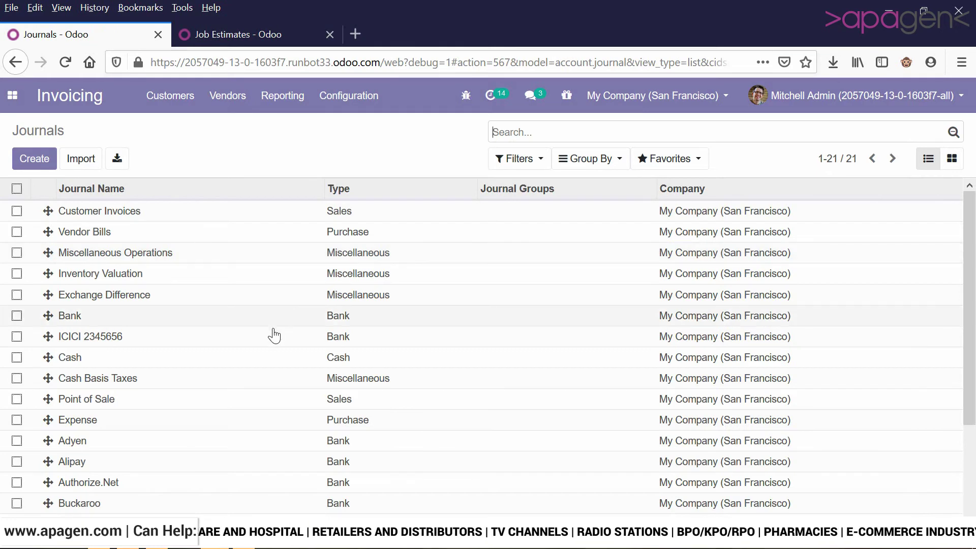
# - Edit journal ICICI 2345656 and review its BNK2 short code and Advanced Settings
pyautogui.click(273, 340)
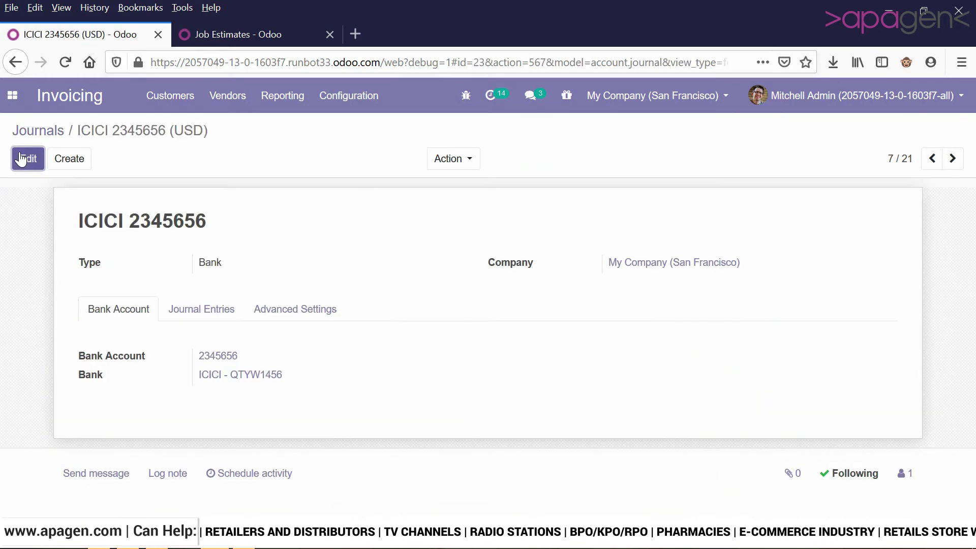
pyautogui.click(20, 158)
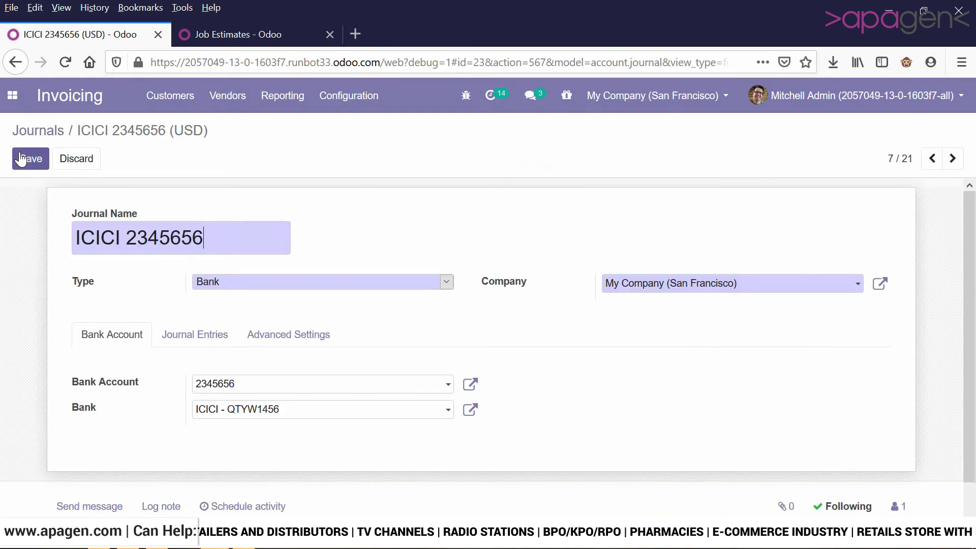
pyautogui.click(193, 342)
pyautogui.moveTo(273, 384); pyautogui.dragTo(143, 384)
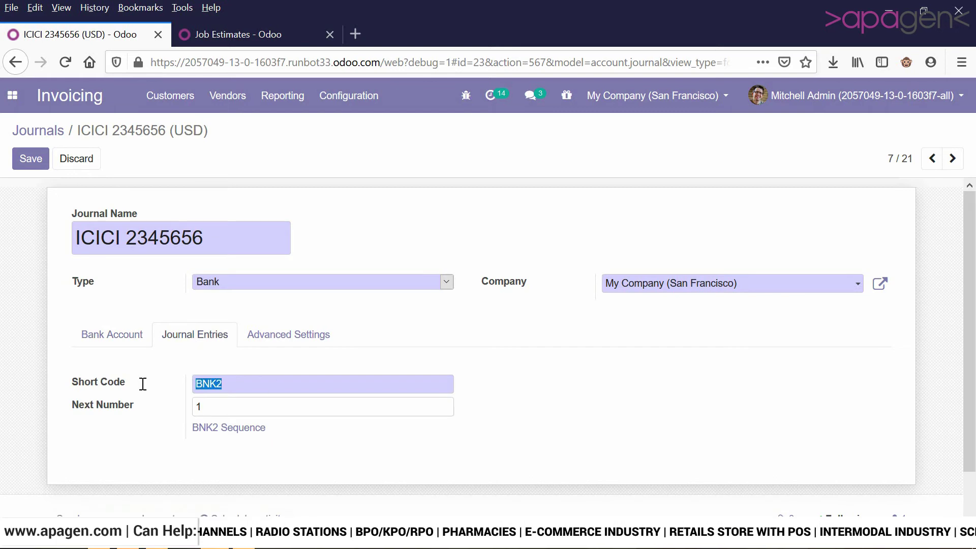
pyautogui.click(301, 335)
pyautogui.scroll(-3, 301, 335)
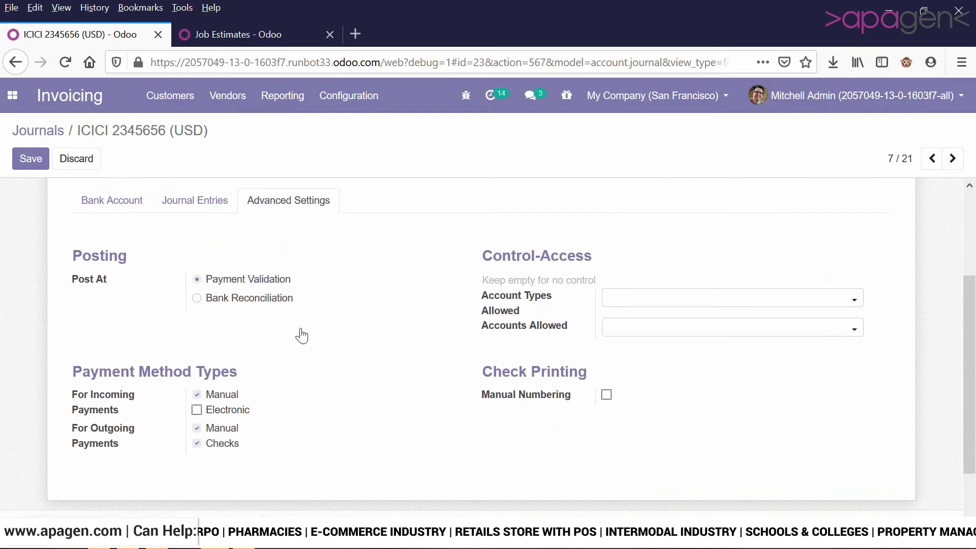